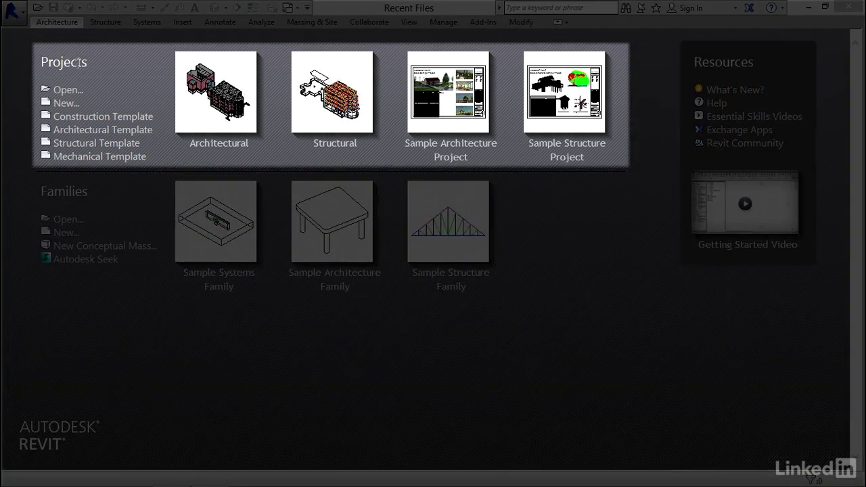
# Open the New Project dialog from the Projects section of the Recent Files start page.
pyautogui.moveTo(85, 63); pyautogui.dragTo(40, 64)
pyautogui.click(116, 88)
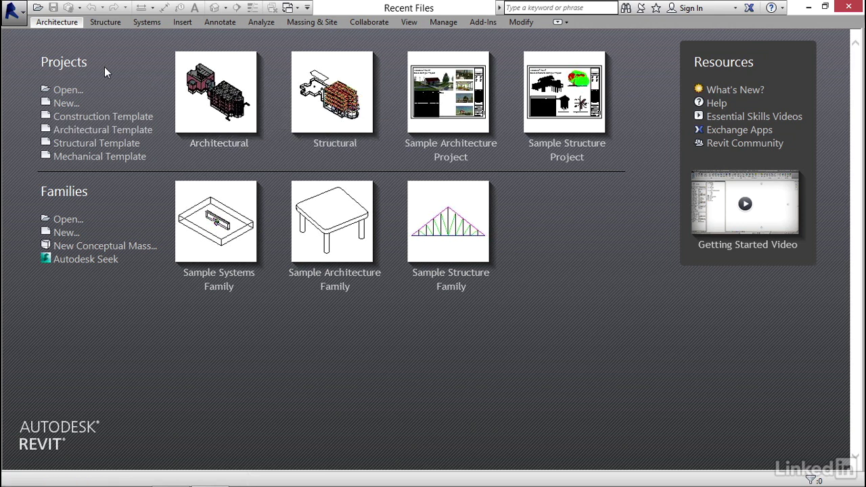
pyautogui.click(66, 105)
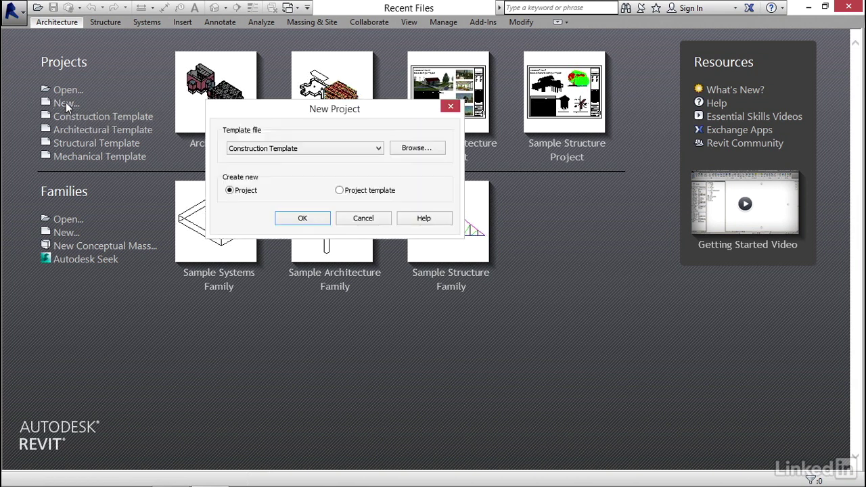
pyautogui.click(262, 149)
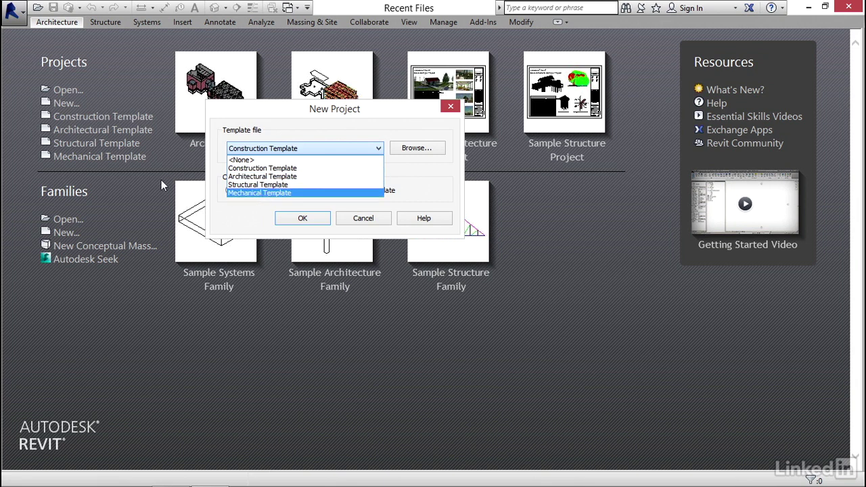
pyautogui.click(241, 166)
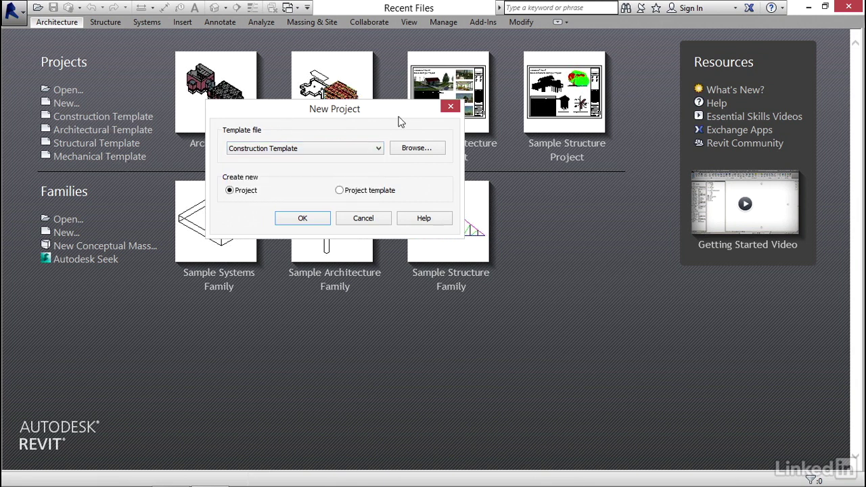
pyautogui.click(413, 151)
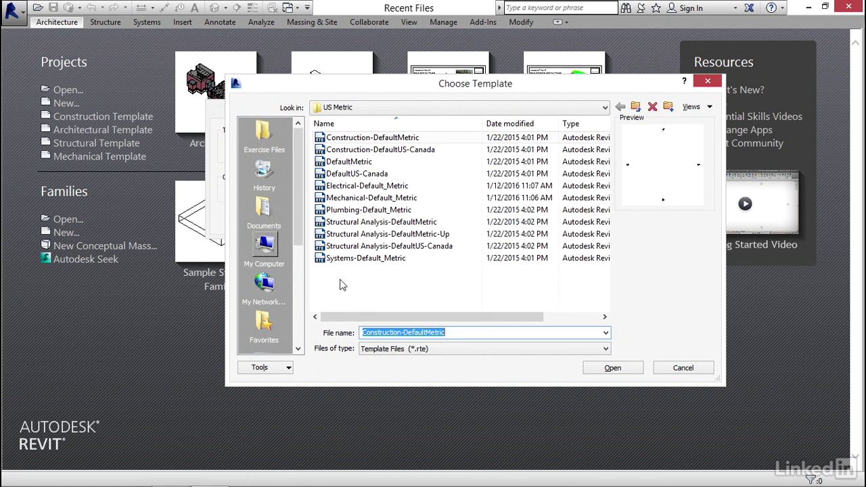
pyautogui.click(392, 287)
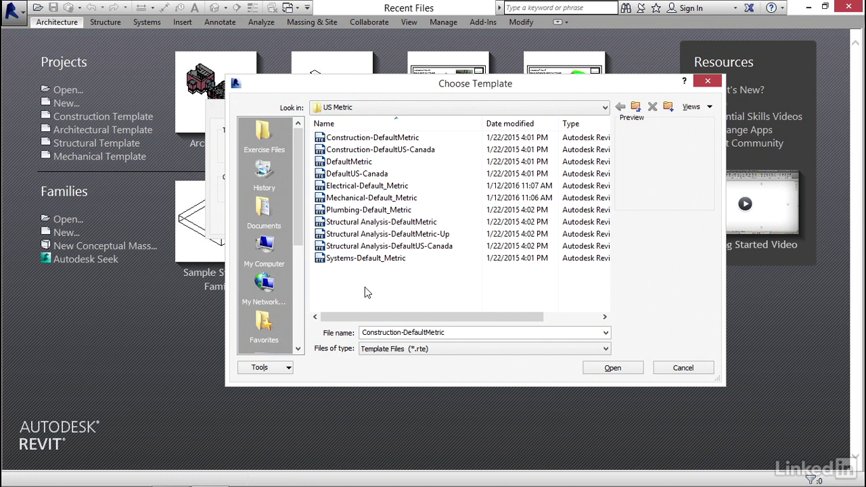
pyautogui.click(685, 369)
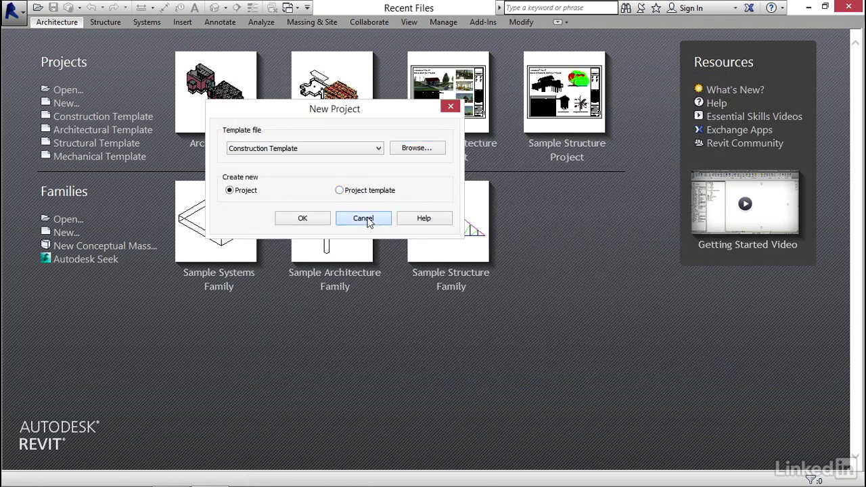
# Cancel the new project and browse the Structure, Systems, Insert, Annotate, Analyze, Massing & Site, Collaborate and View tabs.
pyautogui.click(364, 218)
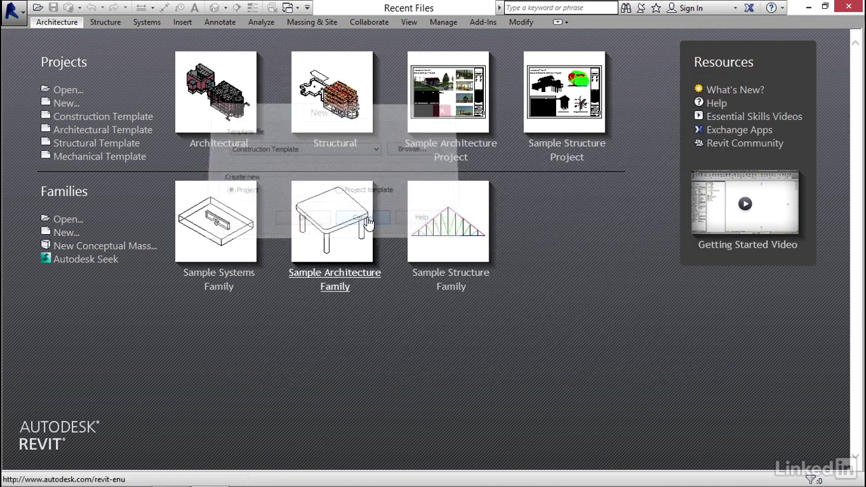
pyautogui.click(106, 25)
pyautogui.click(149, 23)
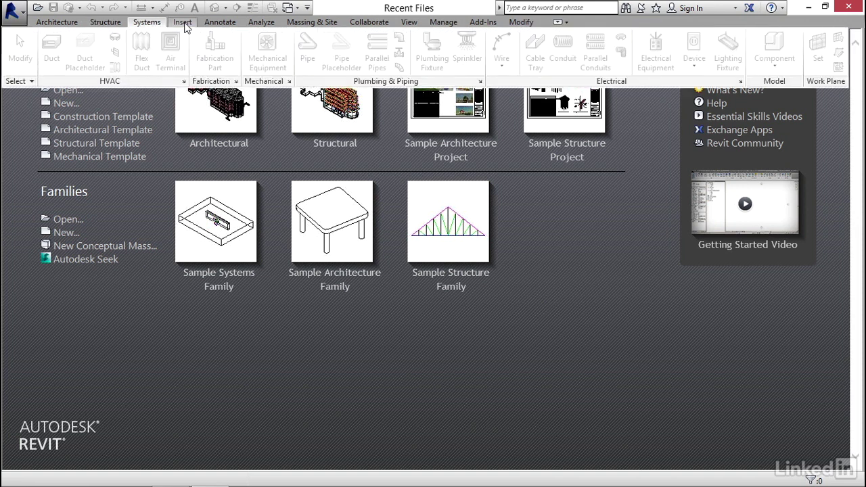
pyautogui.click(184, 23)
pyautogui.click(221, 24)
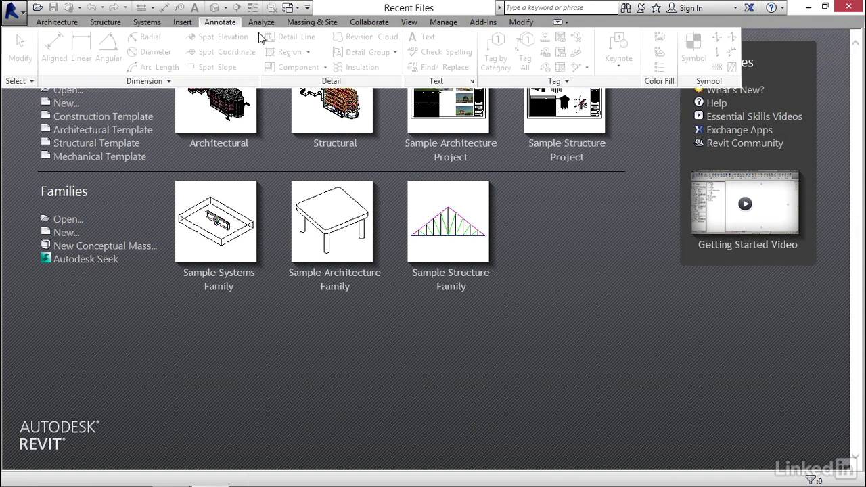
pyautogui.click(264, 23)
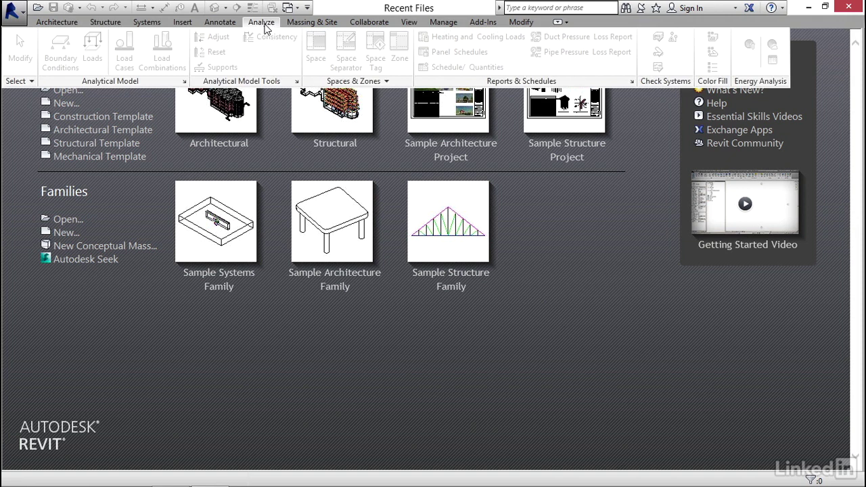
pyautogui.click(306, 24)
pyautogui.click(370, 24)
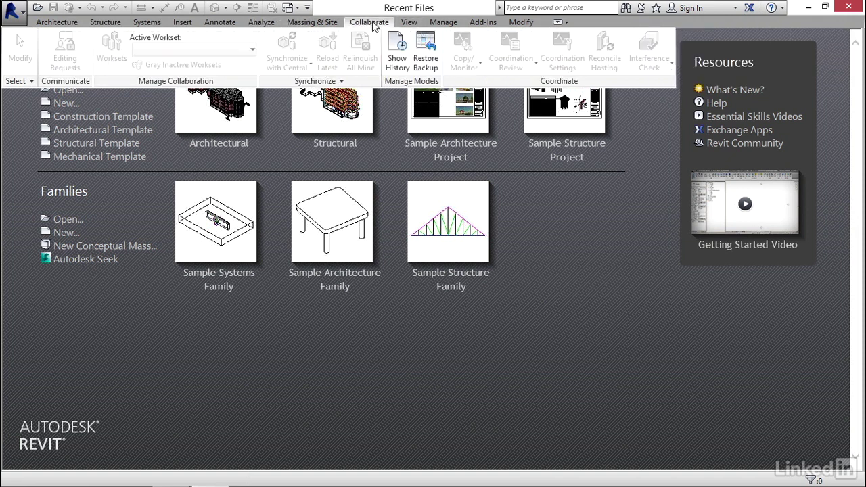
pyautogui.click(407, 23)
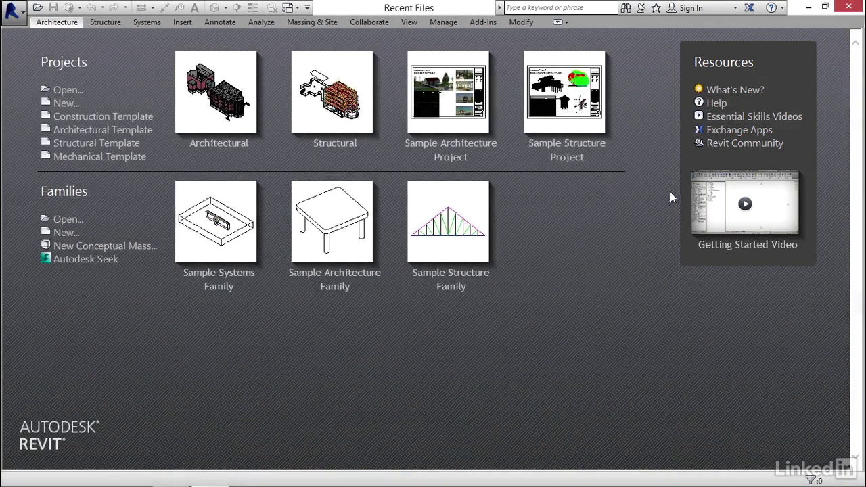
# Look at the Help dropdown's Additional Resources, then dismiss it.
pyautogui.click(782, 7)
pyautogui.moveTo(793, 110)
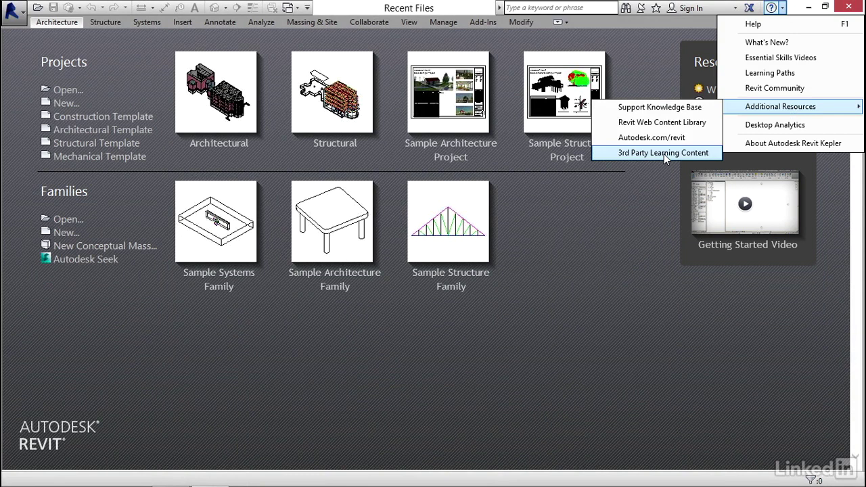
pyautogui.click(609, 299)
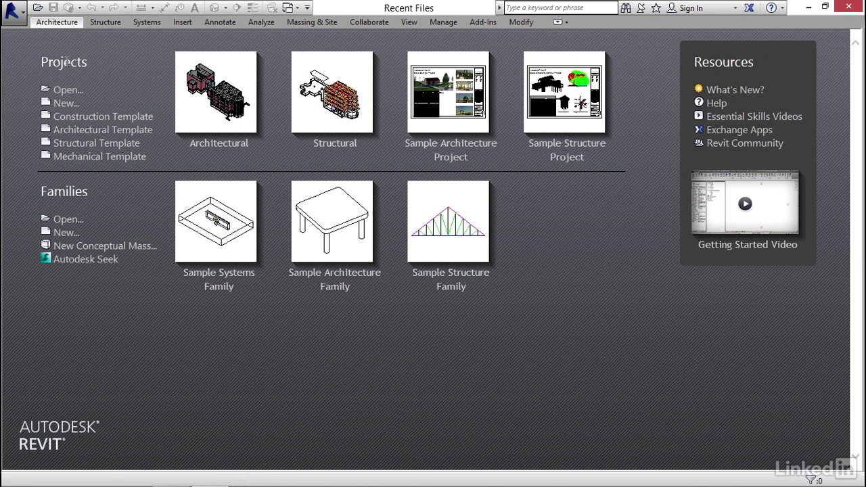
# Start a new Project using the Electrical-Default_Metric template.
pyautogui.click(66, 104)
pyautogui.click(414, 148)
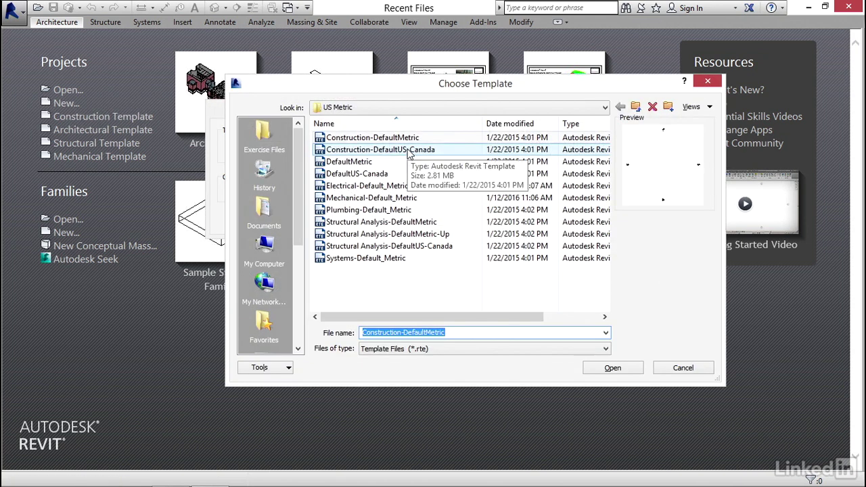
pyautogui.click(392, 190)
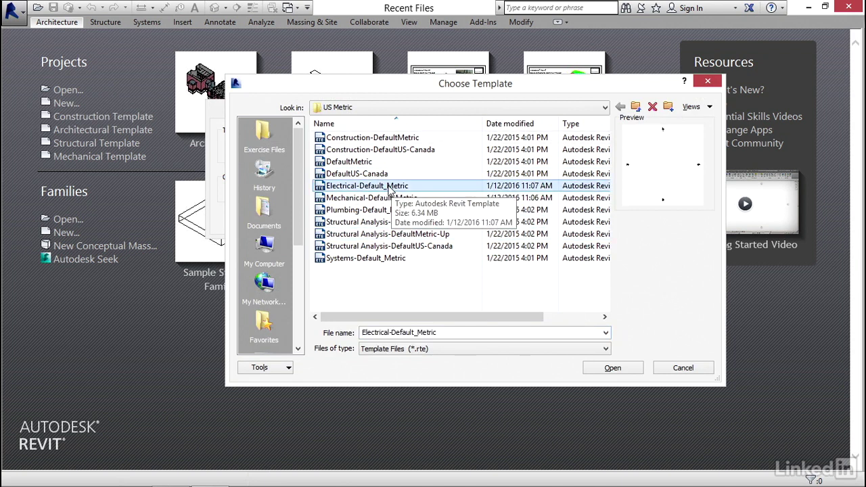
pyautogui.click(610, 368)
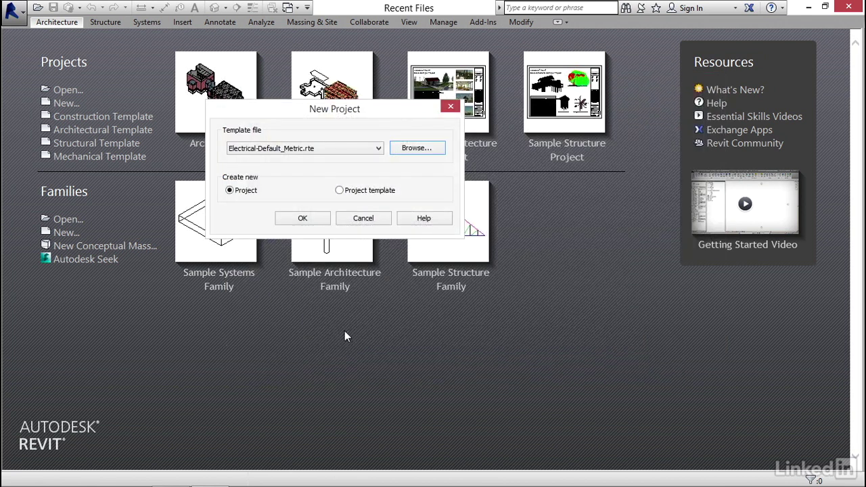
pyautogui.click(312, 217)
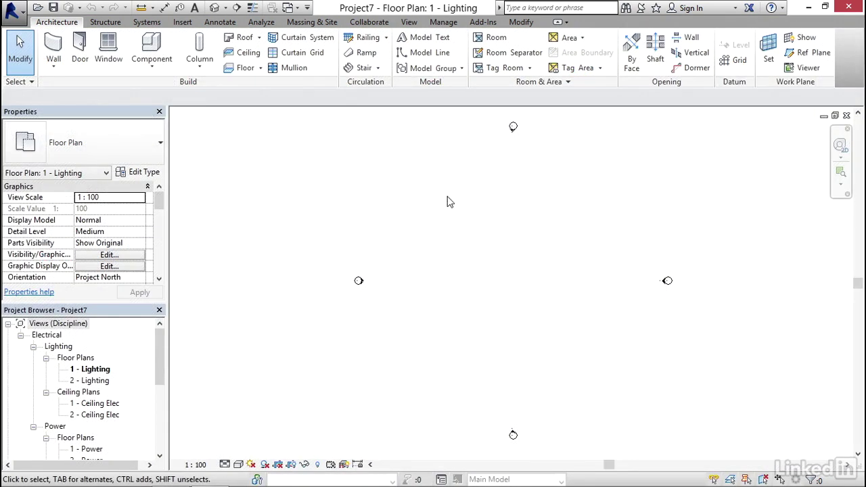
# Pan the new Project7's 1 - Lighting floor plan slightly.
pyautogui.moveTo(447, 202); pyautogui.dragTo(435, 199, button='middle')
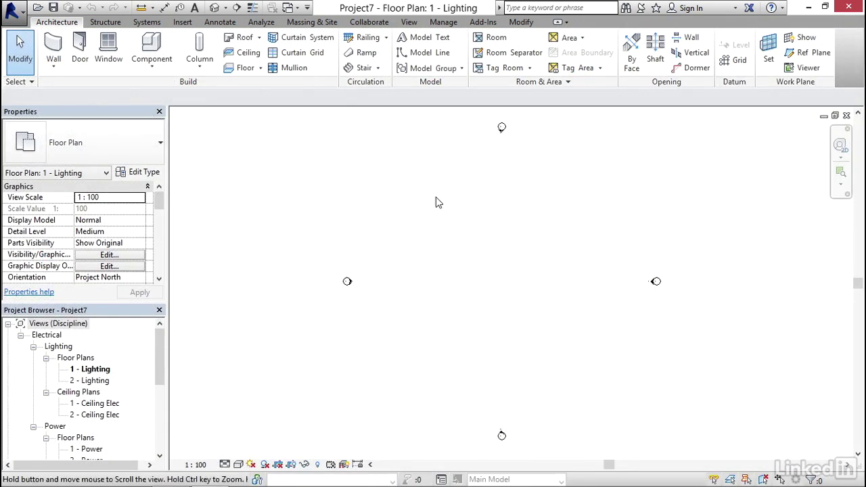
# Save as 'Electrical Project' in Exercise Files > Chapter-1 with maximum backups set to 1.
pyautogui.click(53, 8)
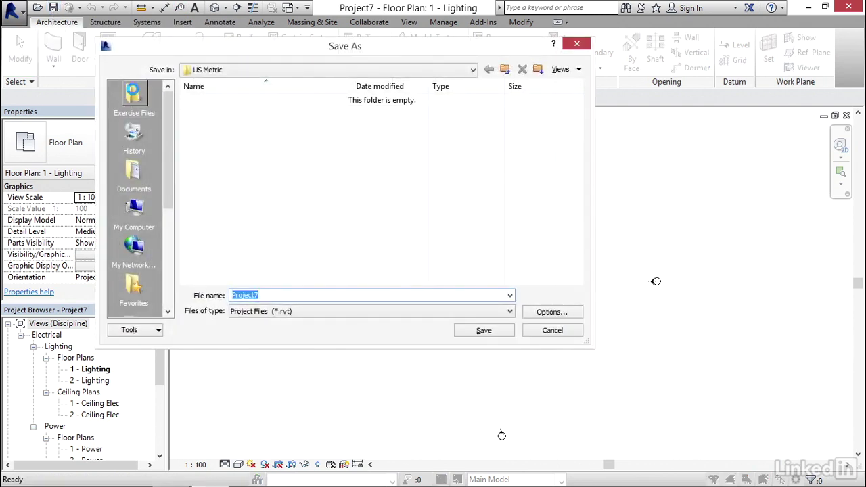
pyautogui.click(134, 98)
pyautogui.doubleClick(213, 113)
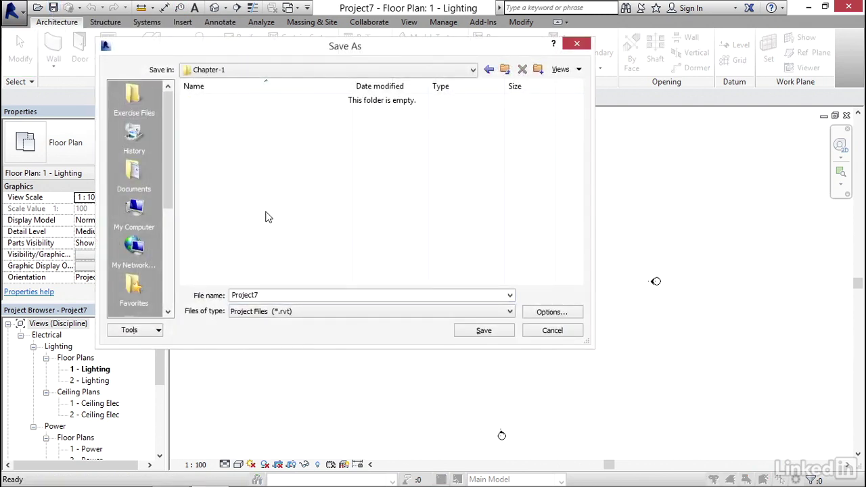
pyautogui.doubleClick(268, 296)
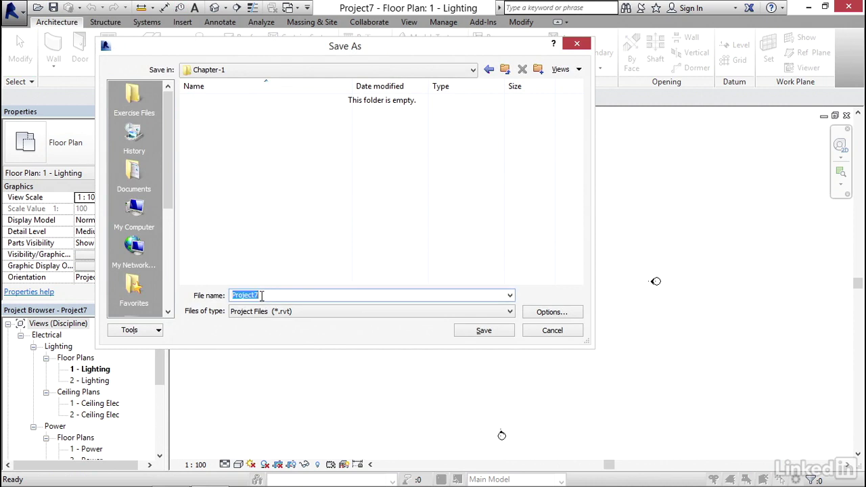
pyautogui.write('Electrical')
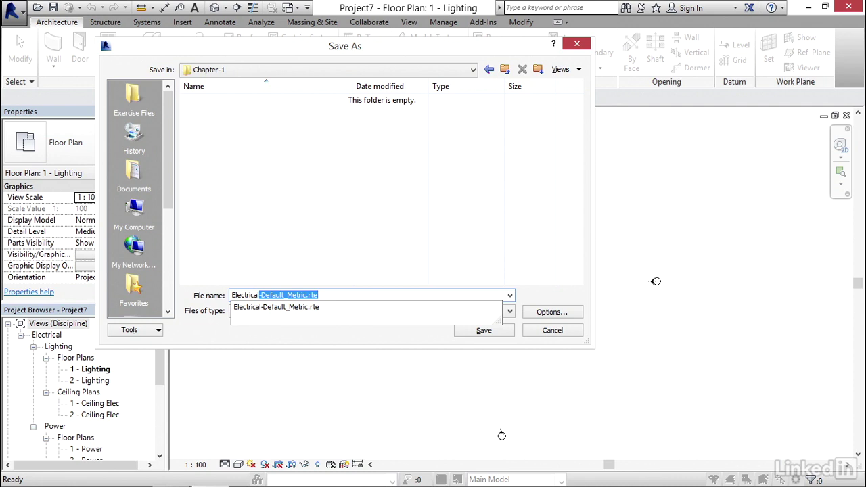
pyautogui.press('Delete')
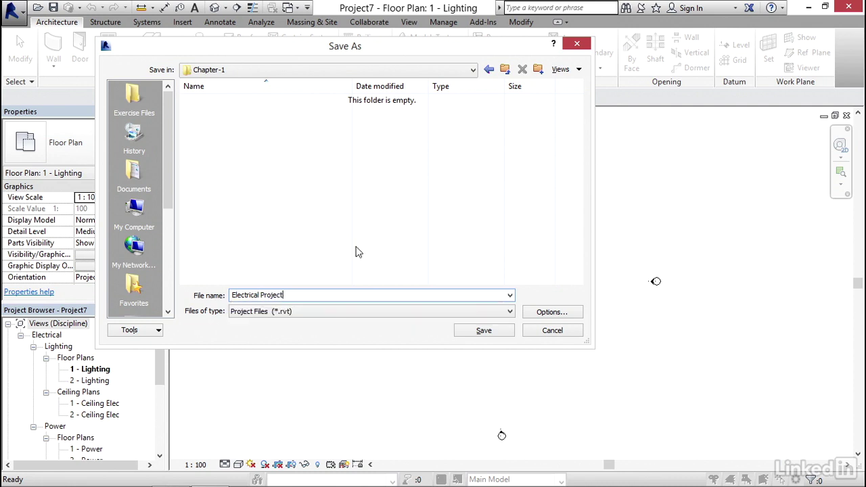
pyautogui.click(552, 312)
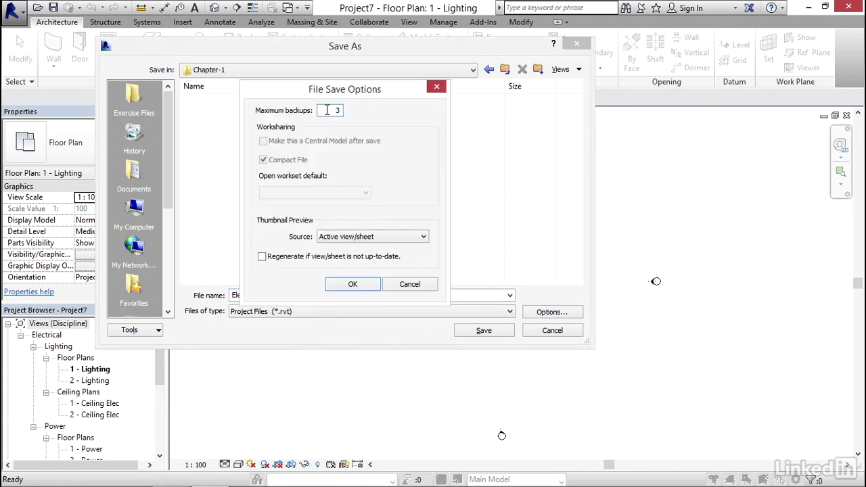
pyautogui.write('1')
pyautogui.click(352, 284)
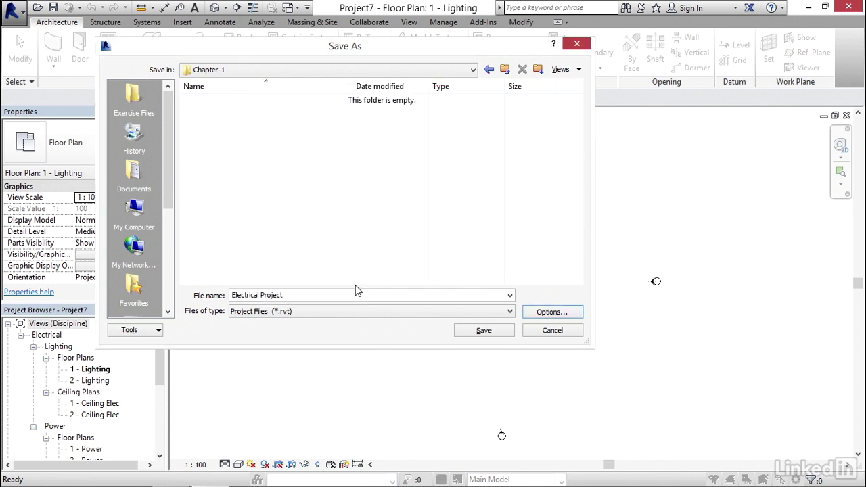
pyautogui.click(483, 330)
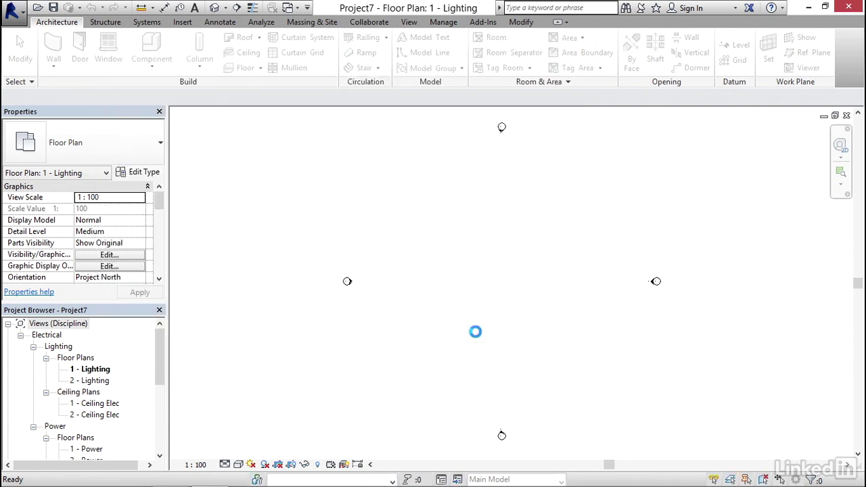
# Browse Chapter-1 to see Electrical Project and its Electrical Project.0001 backup.
pyautogui.click(38, 9)
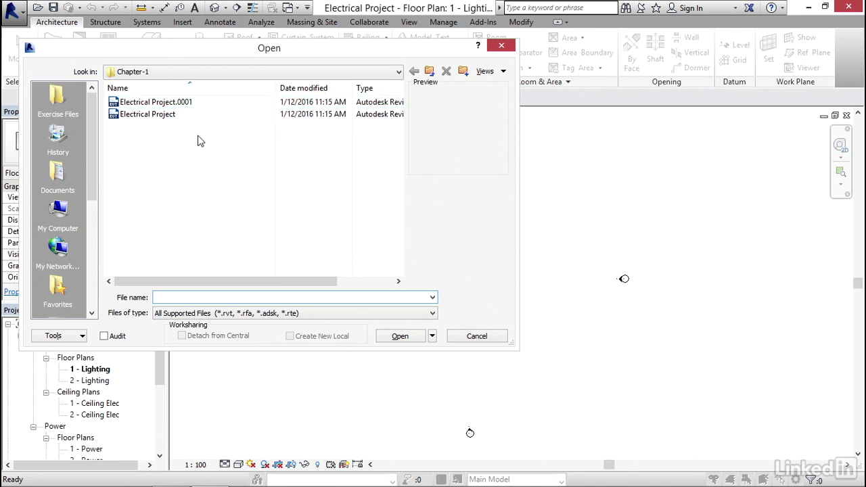
# Delete the Electrical Project.0001 backup and close the Open dialog without opening anything.
pyautogui.rightClick(155, 105)
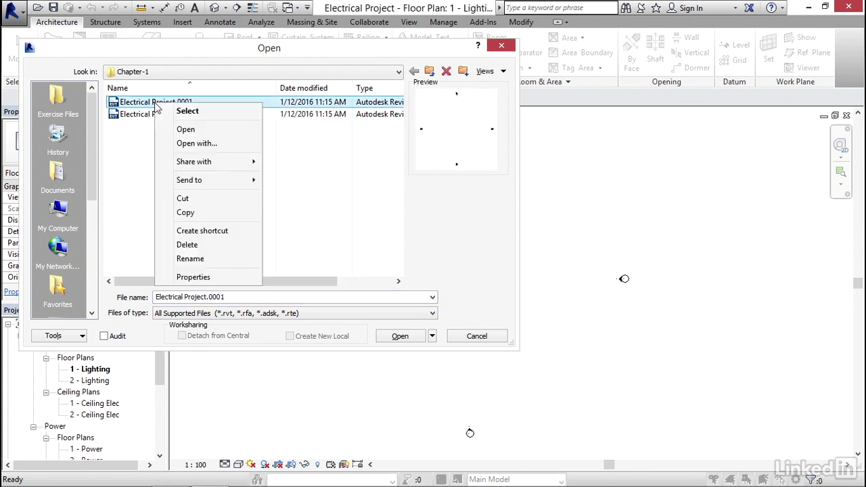
pyautogui.click(211, 245)
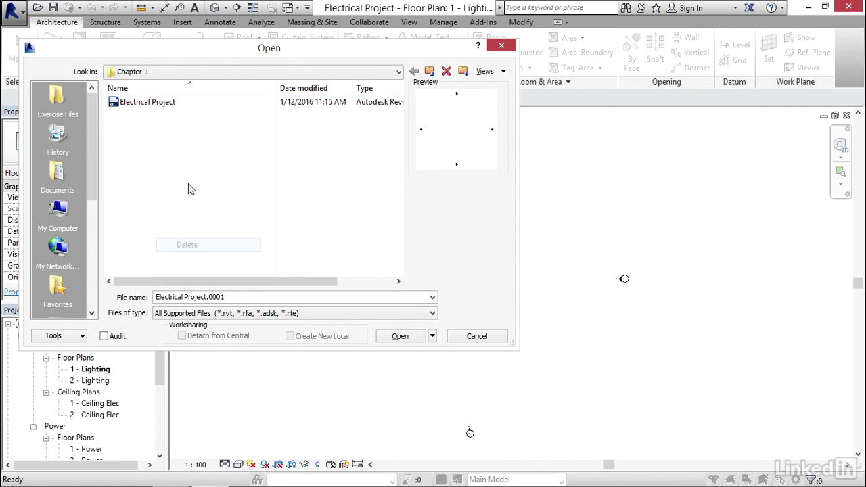
pyautogui.click(475, 336)
pyautogui.moveTo(492, 294); pyautogui.dragTo(469, 288, button='middle')
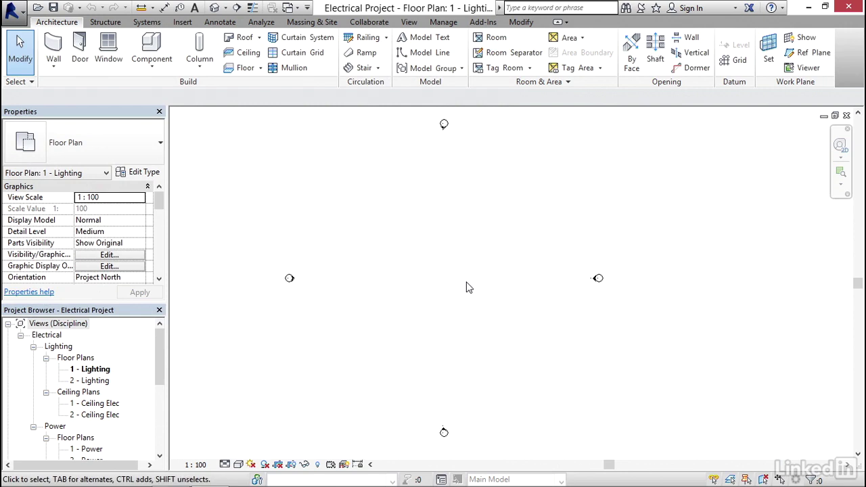